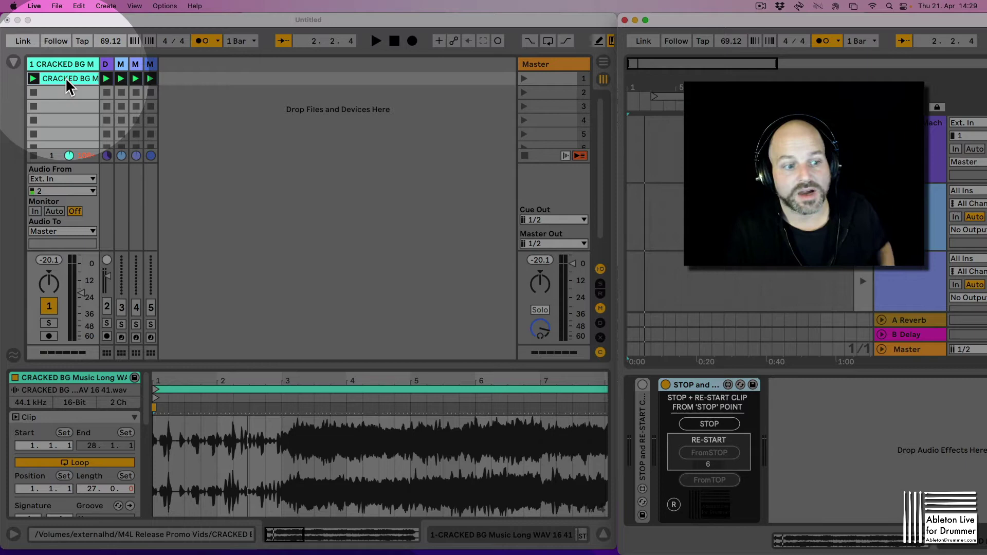
- Launch CRACKED BG, stop it with the device's STOP, then resume it FromSTOP at 3.1.1
left_click(34, 78)
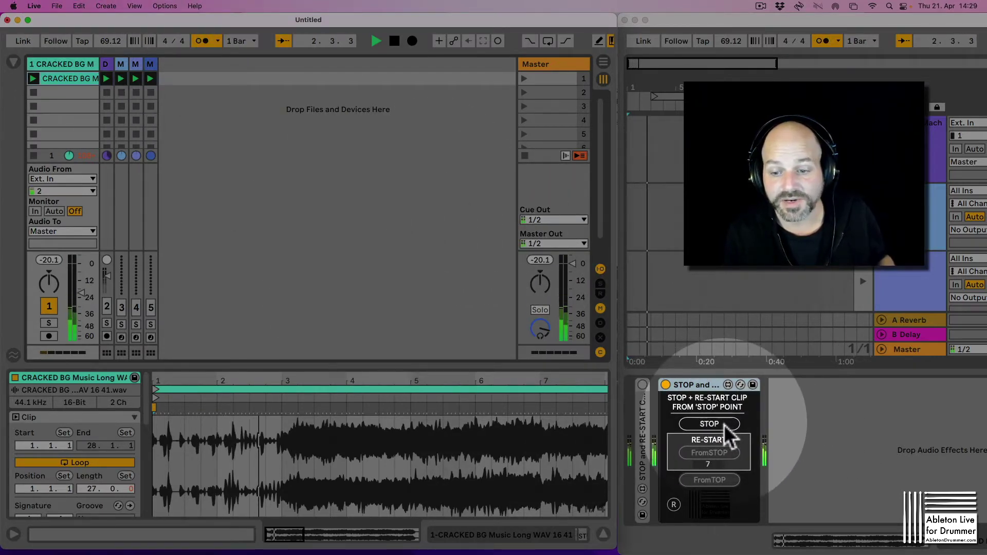
left_click(724, 424)
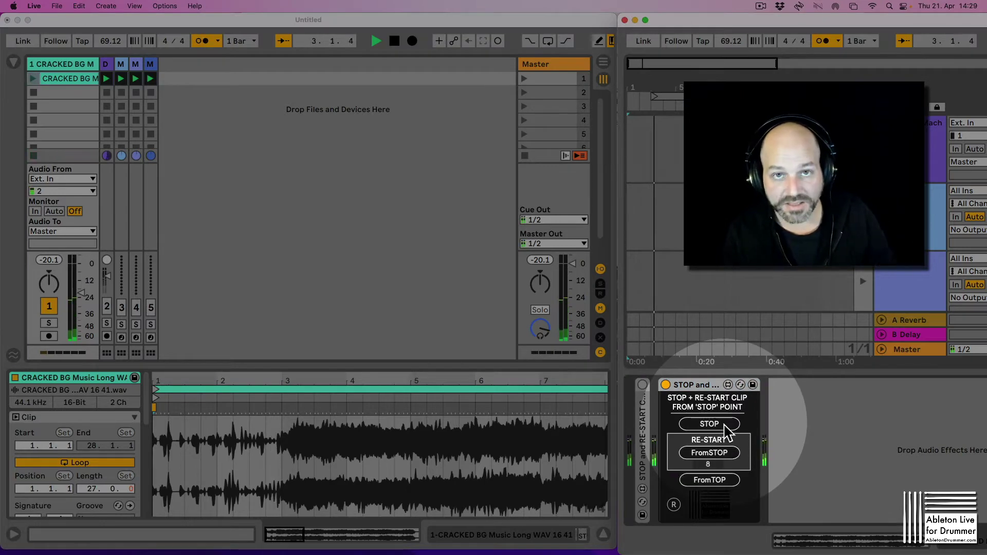
left_click(717, 455)
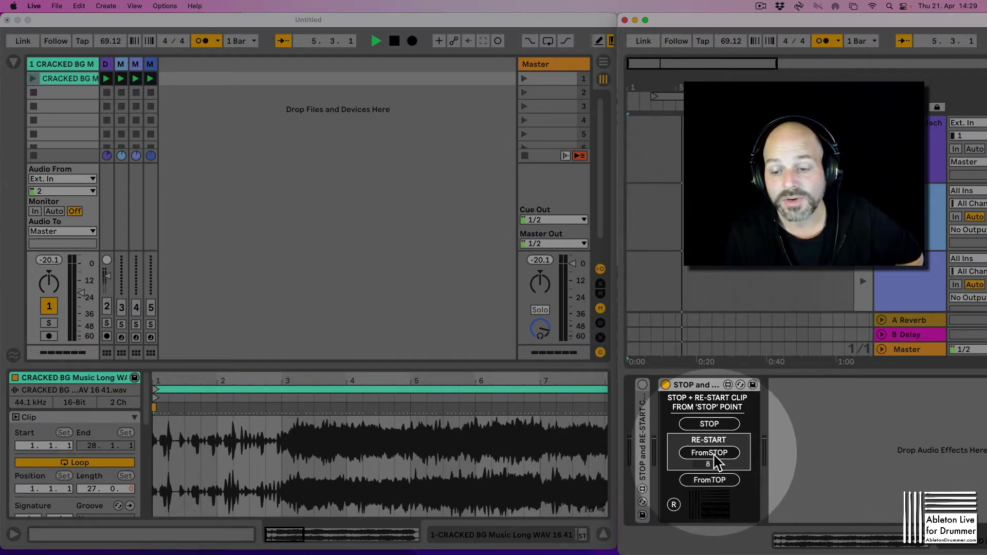
left_click(717, 454)
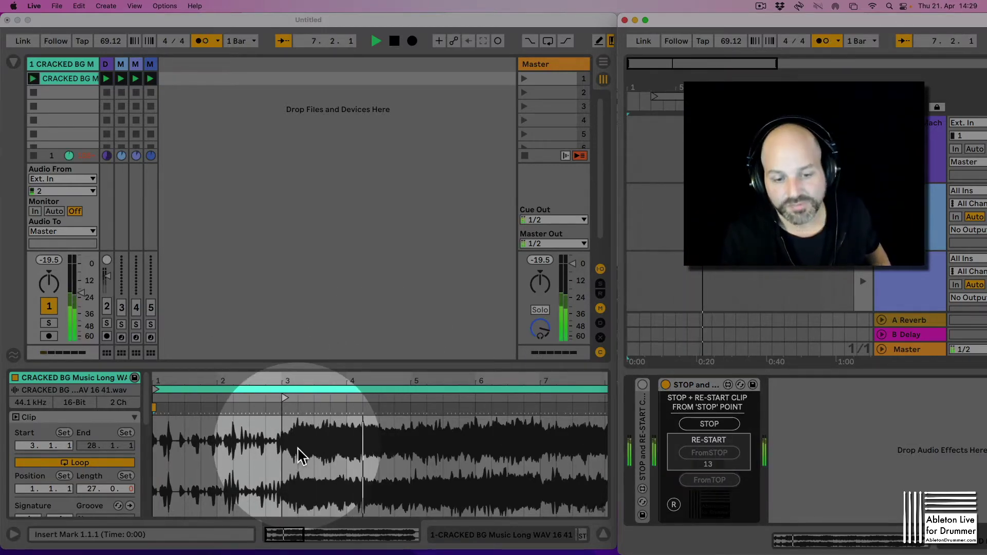
- Stop playback, leave global quantization at 1 Bar, and drag the CRACKED BG start marker back to 1.1.1
key("space")
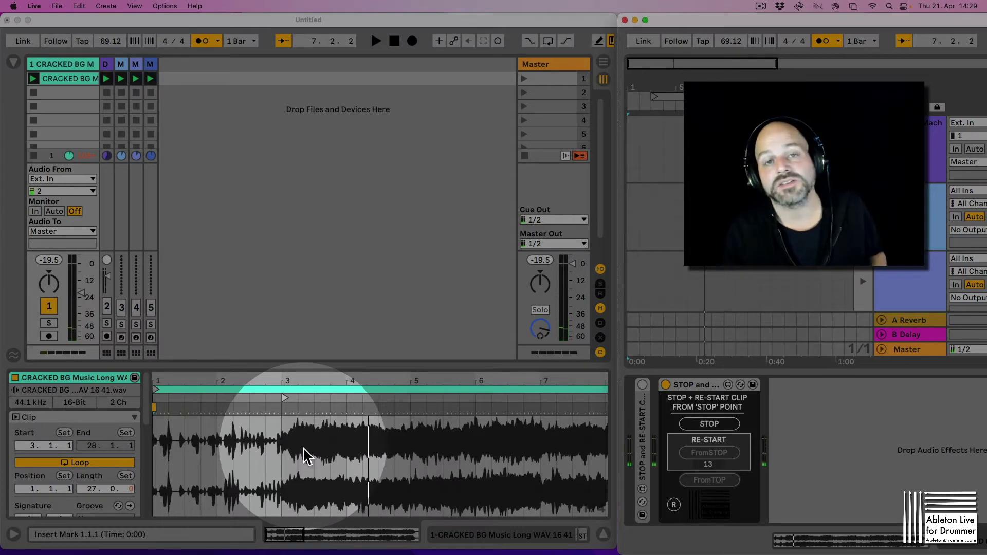
left_click(249, 40)
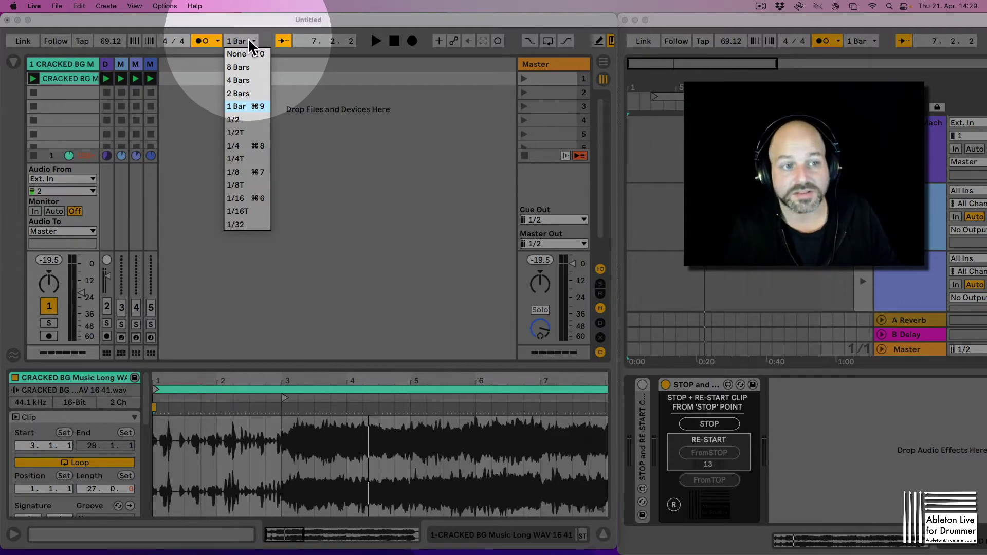
left_click(172, 39)
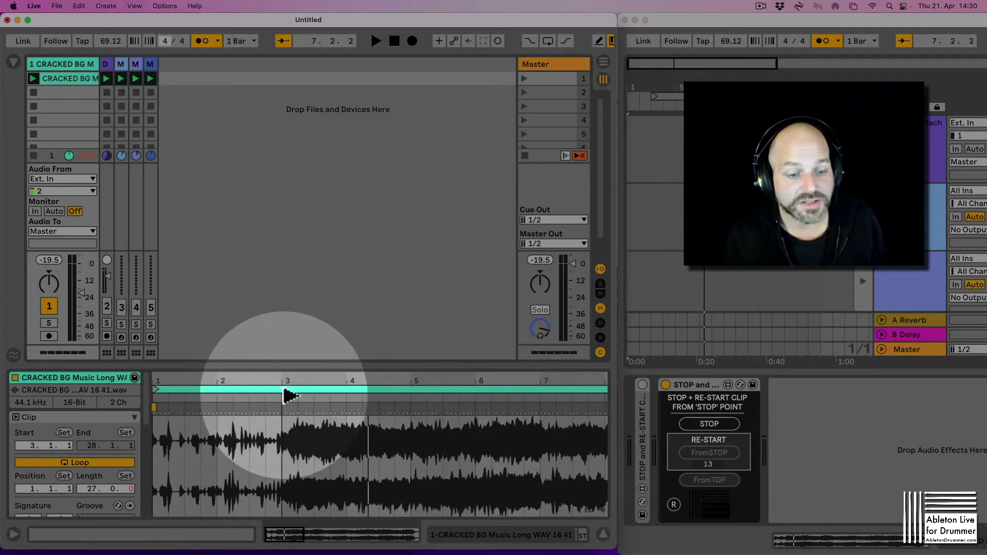
left_click_drag(287, 393, 154, 397)
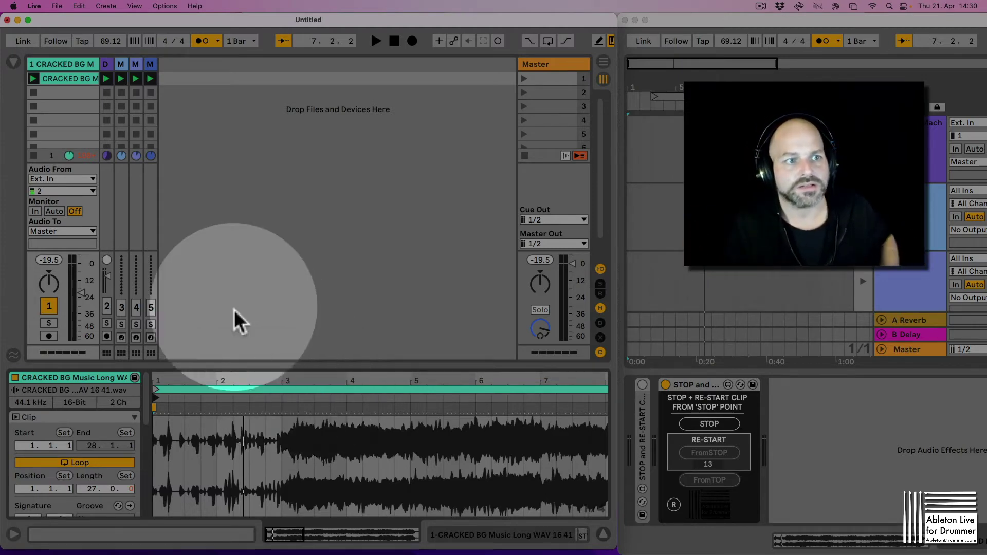
- Widen tracks 3, 4 and 5 in Session View so their names show
left_click(108, 66)
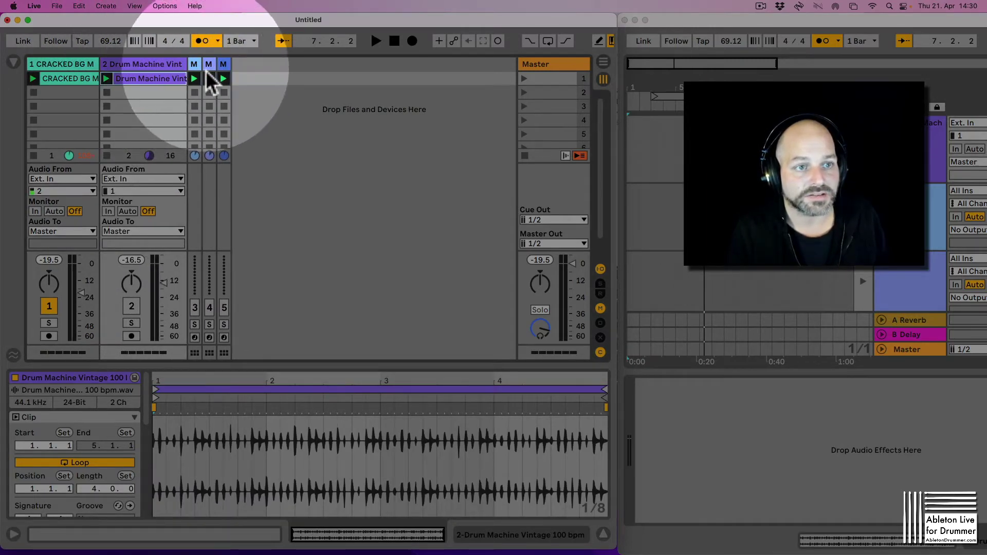
left_click_drag(201, 67, 275, 72)
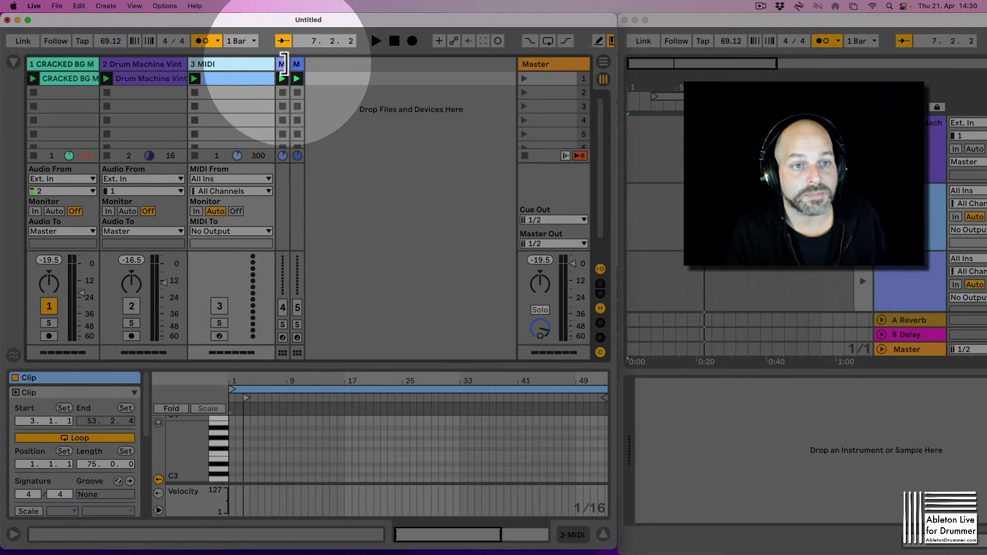
key("Right")
left_click_drag(353, 64, 406, 72)
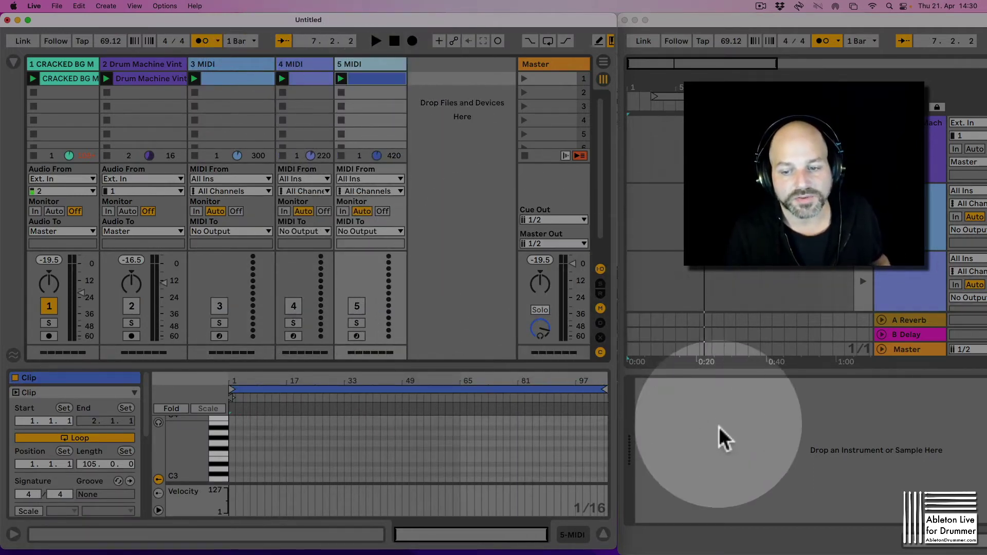
- Select track 1 and expand its STOP and RE-START device to show the ADD TRACKS grid
left_click(66, 64)
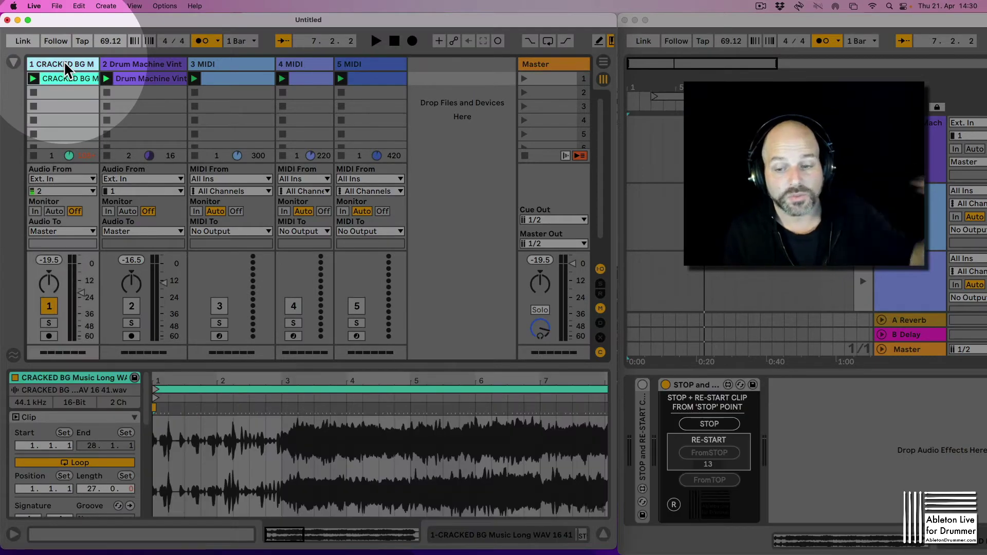
double_click(643, 447)
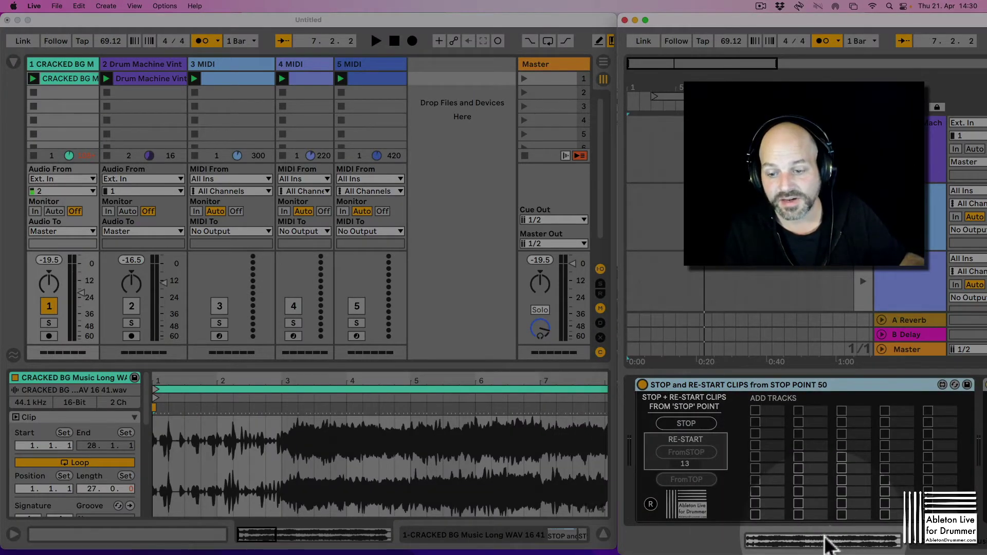
double_click(768, 387)
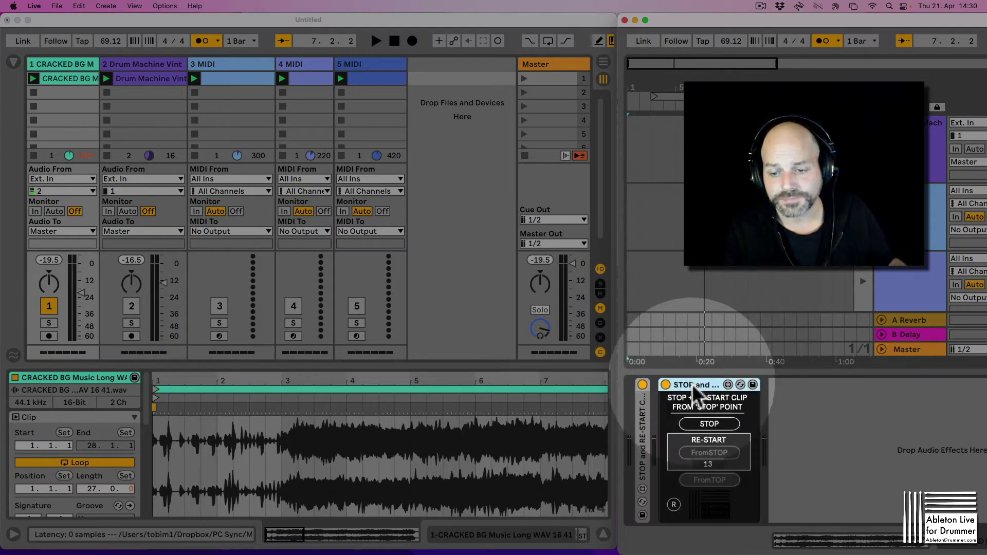
double_click(645, 412)
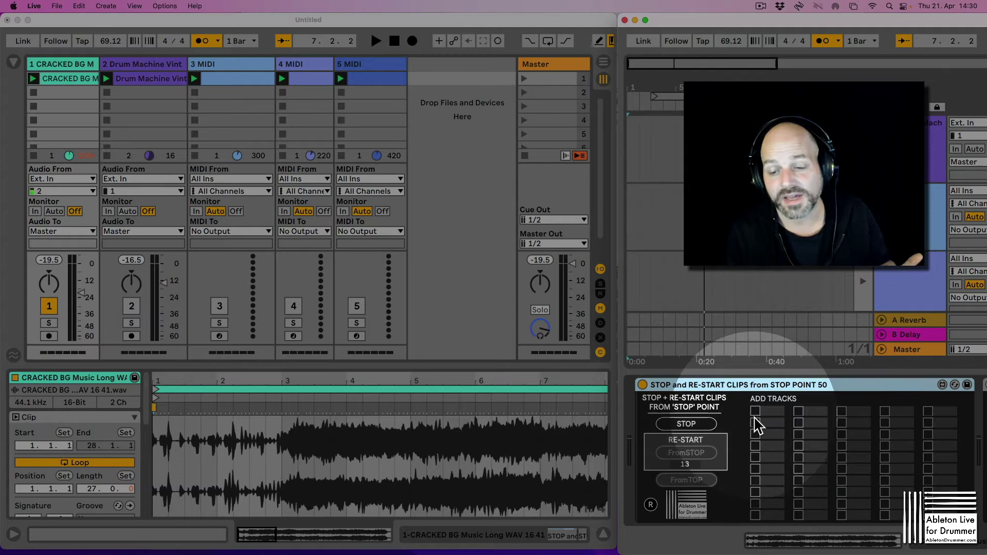
- Enable the first ADD TRACKS entry and check the clips on tracks 2, 4 and 5
left_click(756, 412)
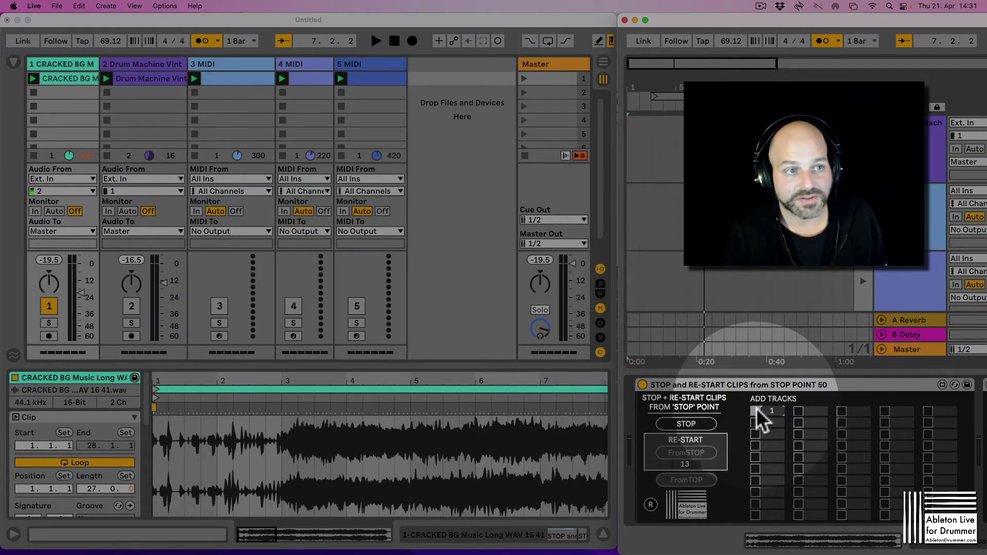
left_click(135, 63)
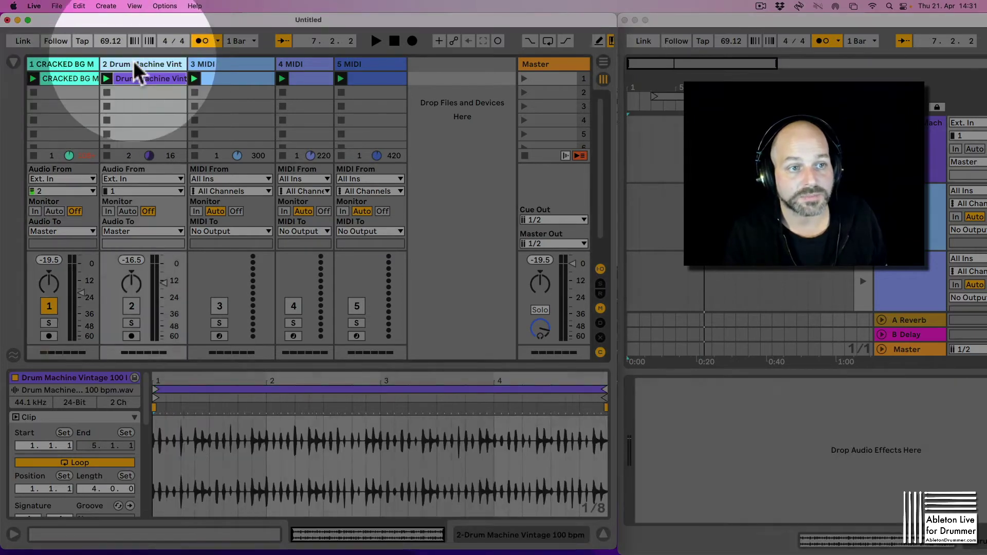
left_click(303, 77)
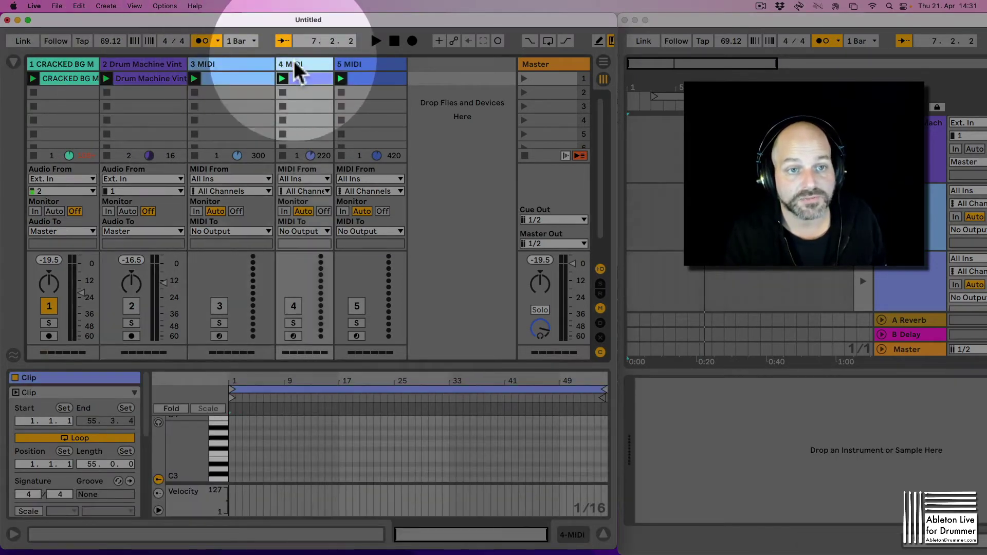
left_click(371, 66)
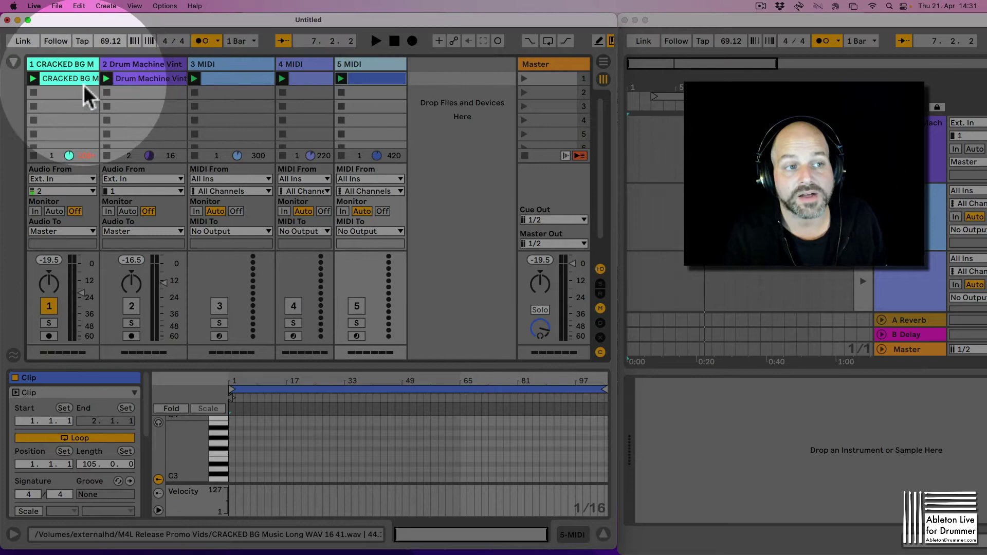
left_click(84, 85)
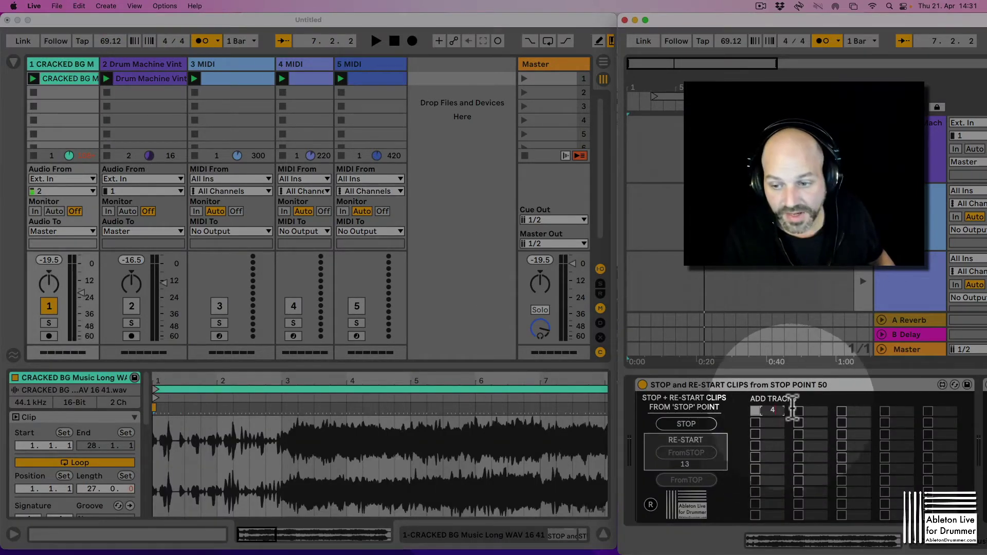
- Enable two more ADD TRACKS entries and set the three track numbers to 3, 4 and 5
left_click(799, 411)
left_click_drag(818, 411, 819, 406)
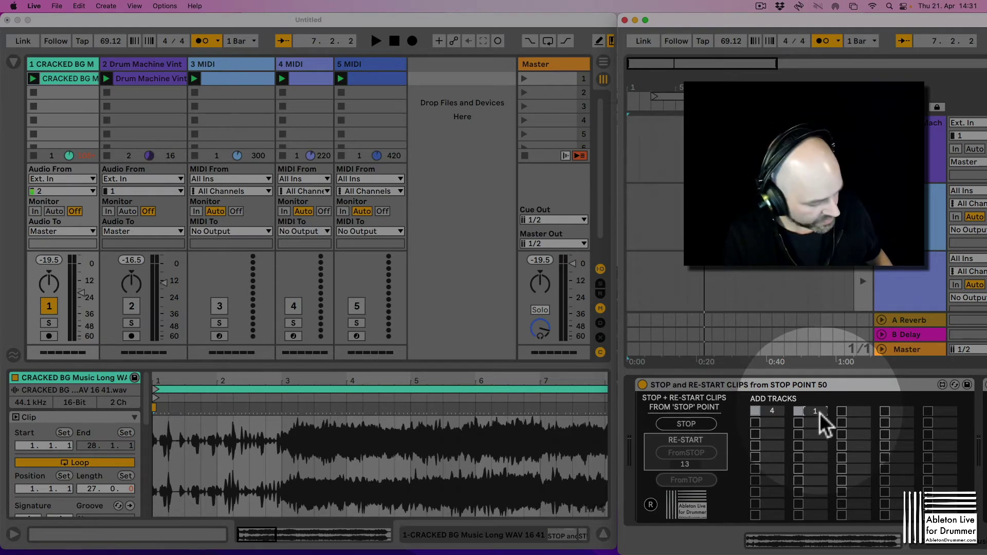
left_click(842, 411)
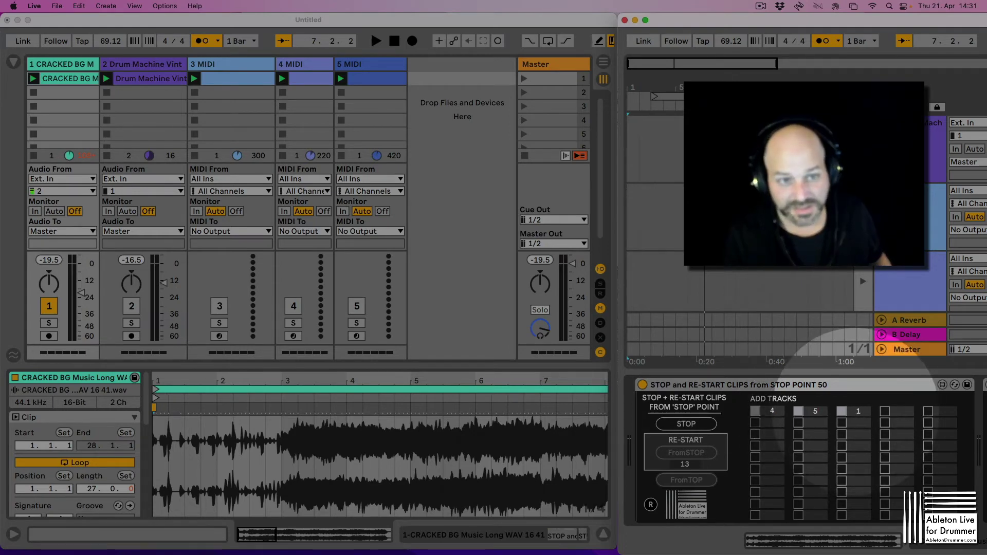
left_click(772, 415)
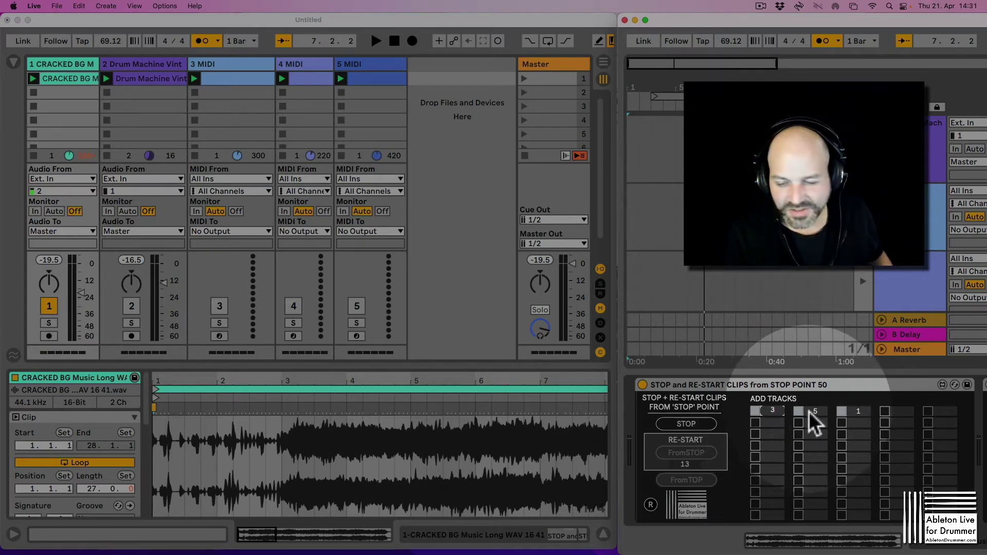
left_click_drag(810, 413, 810, 418)
left_click(861, 416)
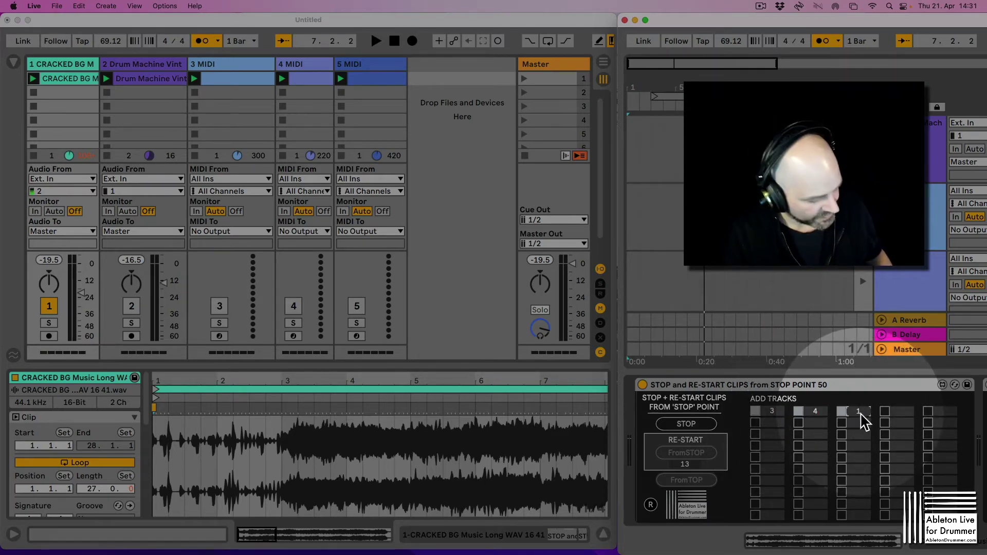
left_click(819, 387)
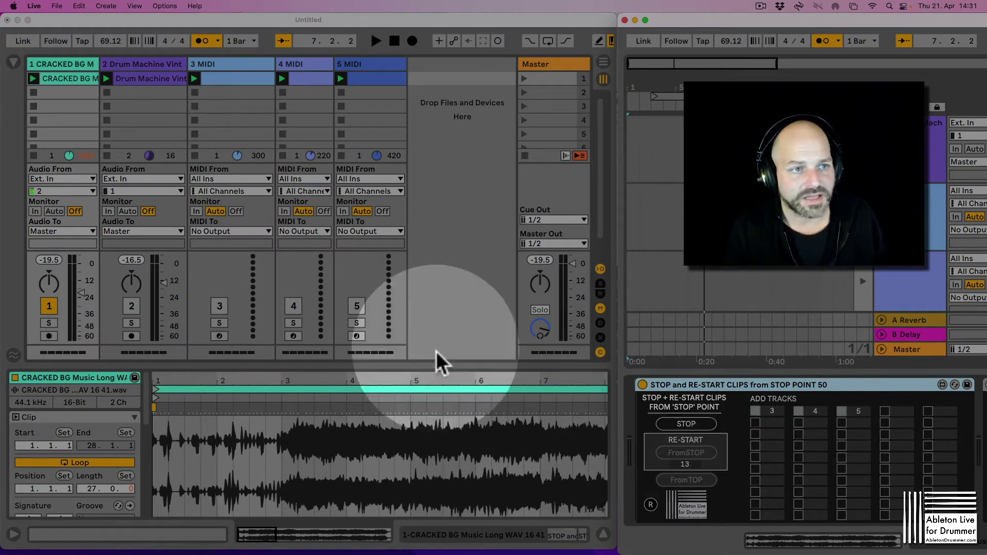
- Stop the assigned clips with the device, then restart them all from the beginning
left_click(59, 80)
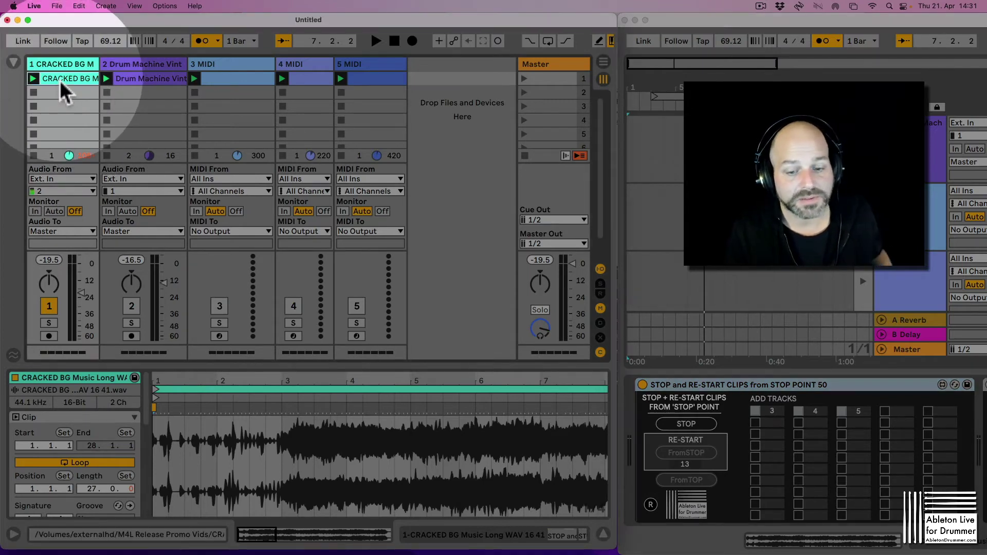
left_click(689, 422)
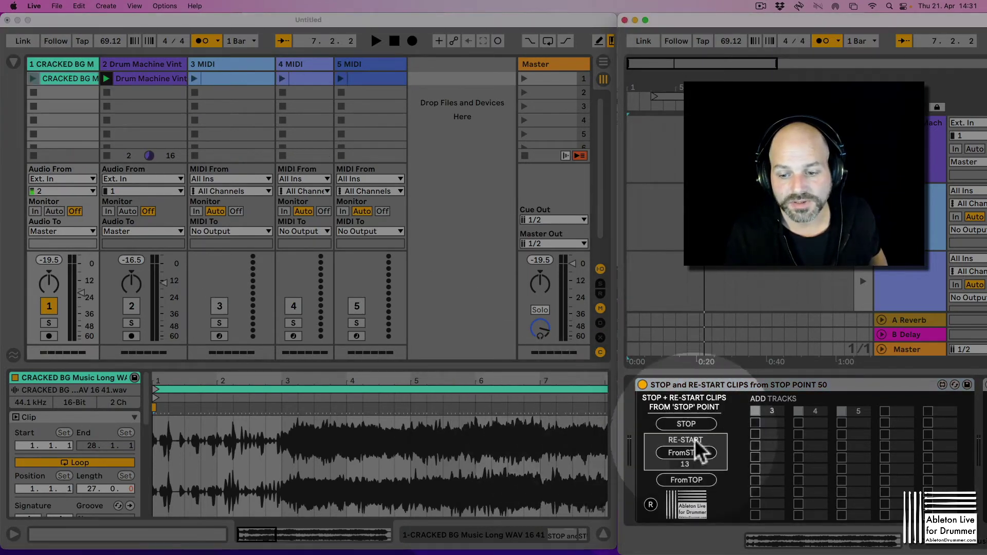
left_click(696, 481)
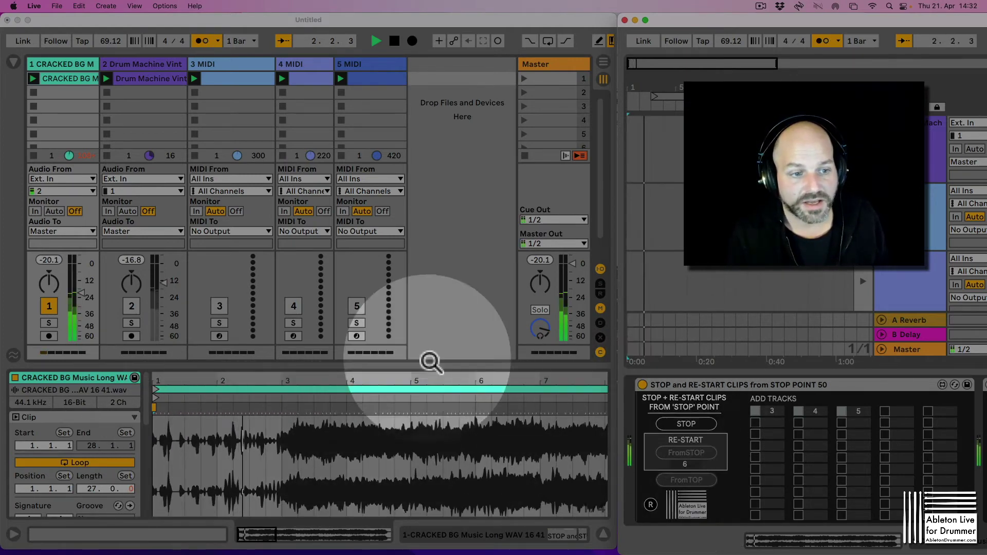
- Turn track 2 back on, stop the clips, and resume them FromSTOP at 3.1.1
left_click(131, 306)
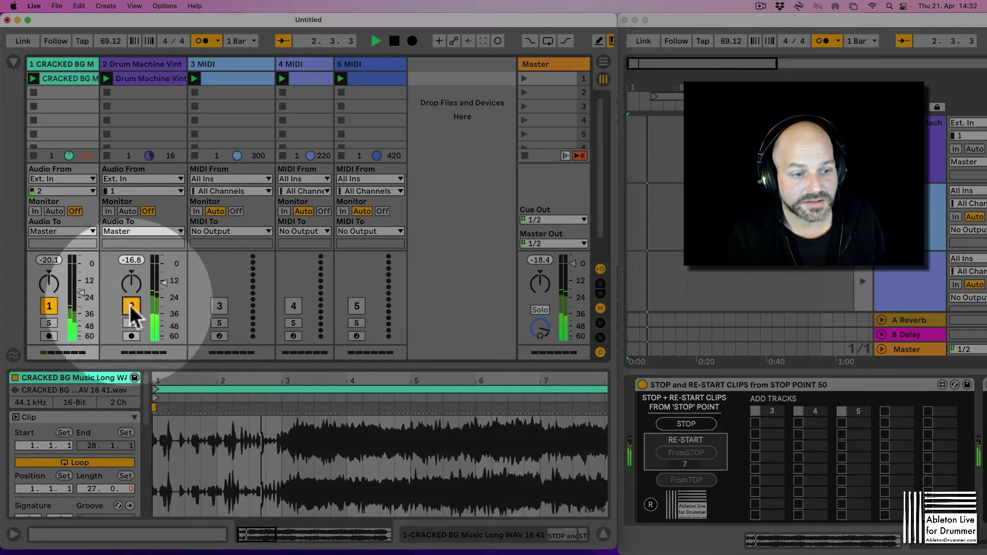
left_click(688, 425)
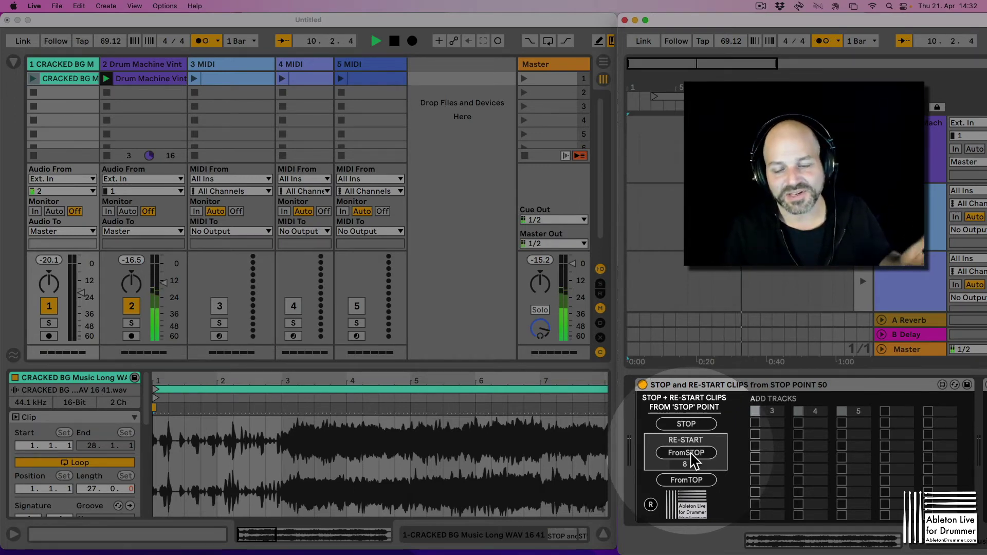
left_click(691, 453)
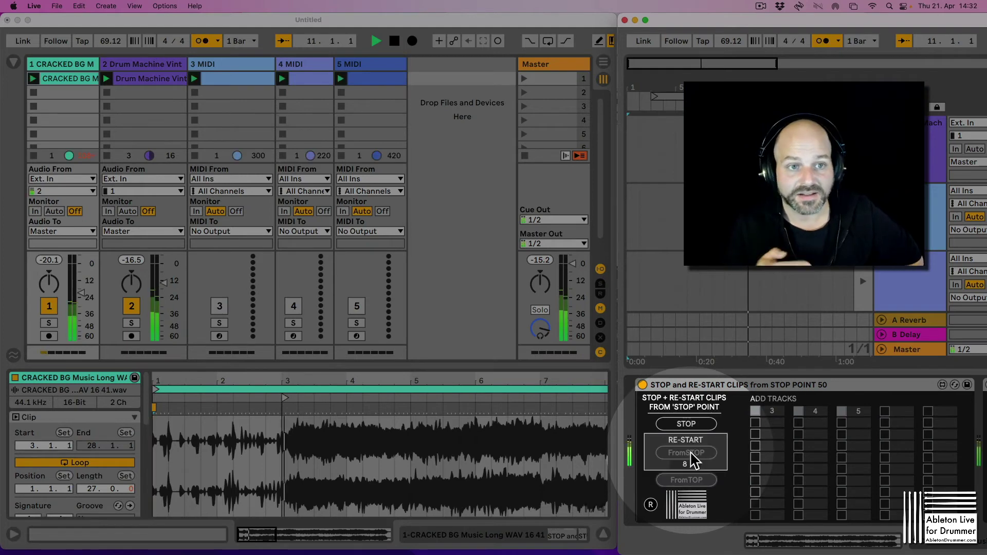
left_click(220, 77)
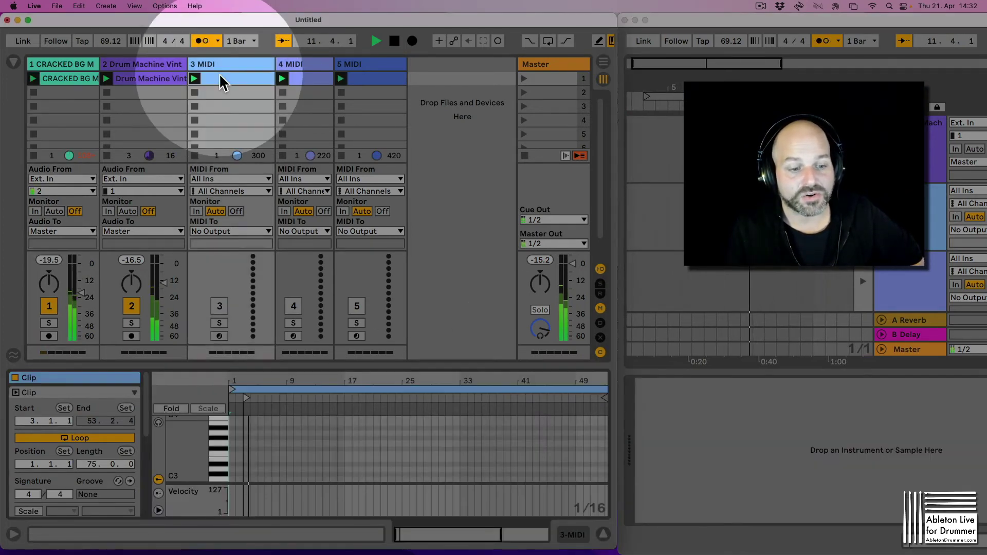
- Check the clips on tracks 3, 4 and 5 and open the track 5 MIDI clip
left_click(303, 78)
left_click(376, 77)
left_click(307, 77)
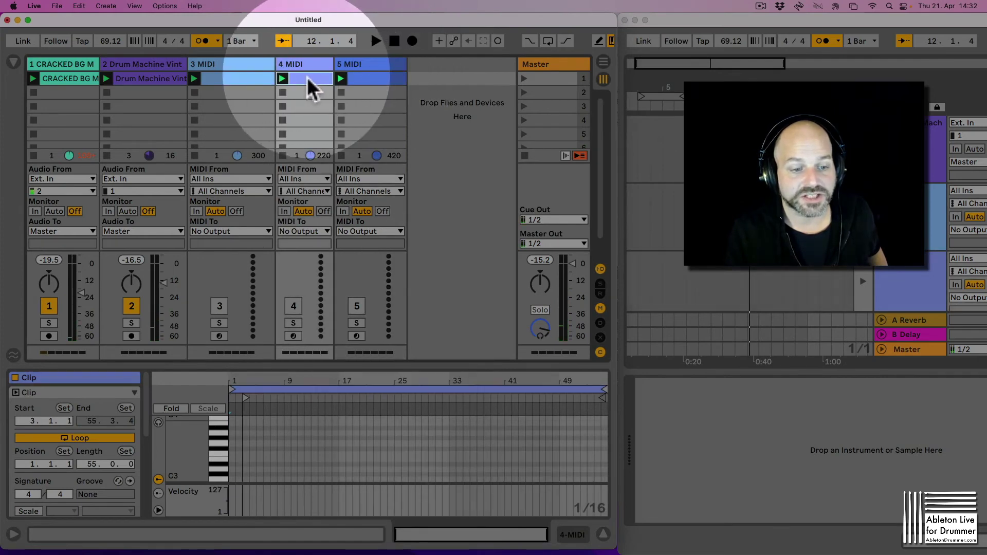
left_click(252, 81)
left_click(308, 78)
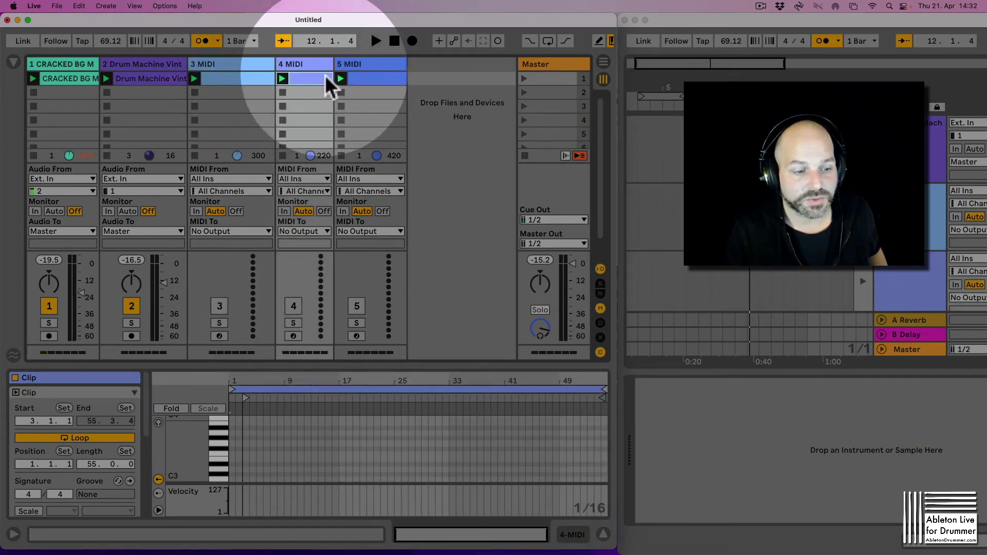
left_click(363, 75)
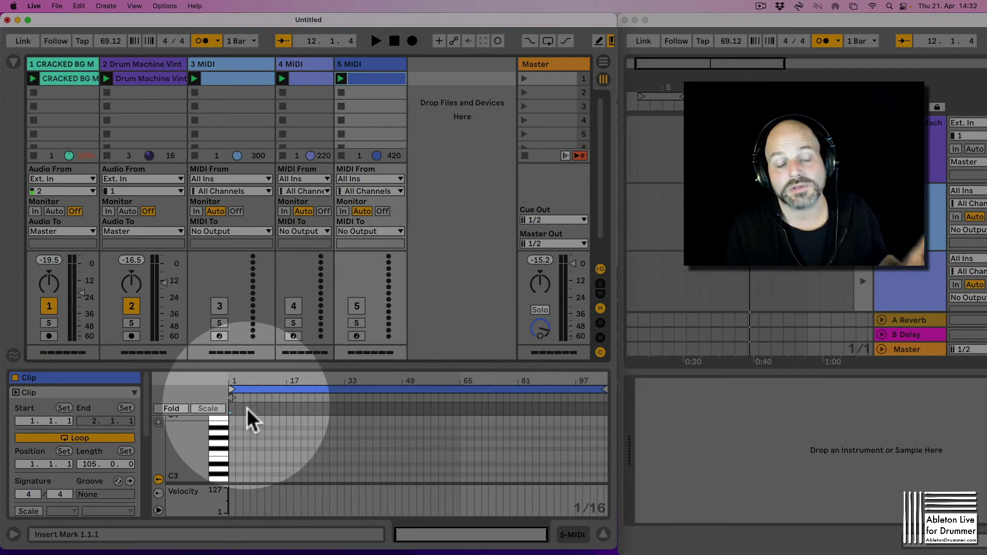
- Move the track 5 clip's start back to 1.1.1 and its end marker to 112.2.3
scroll(240, 382, "up", 10)
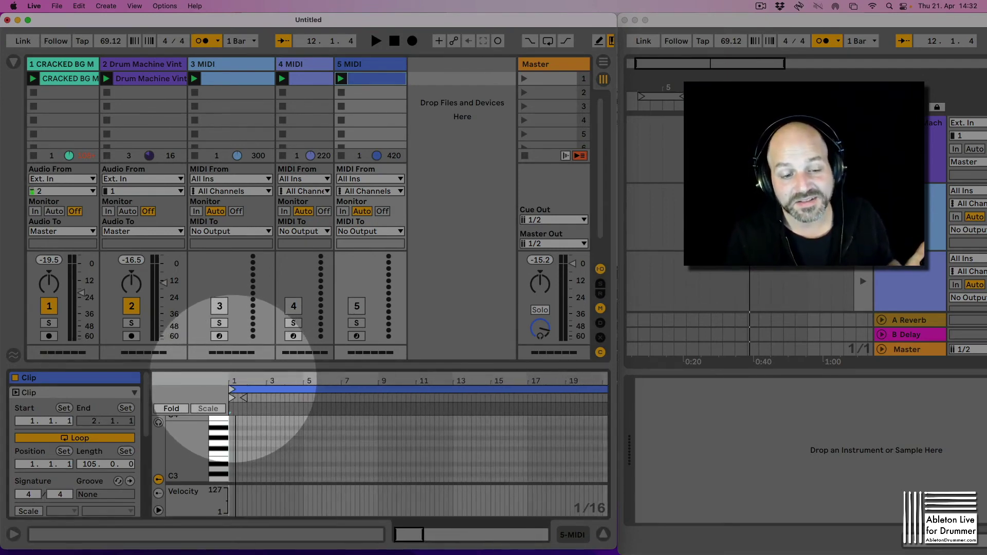
scroll(240, 393, "up", 1)
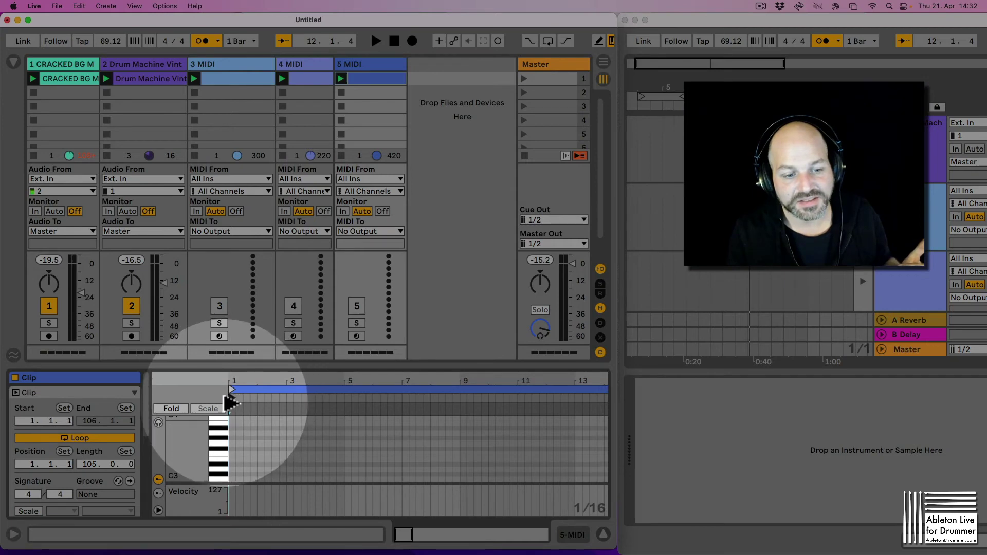
key("super+z")
scroll(236, 379, "down", 10)
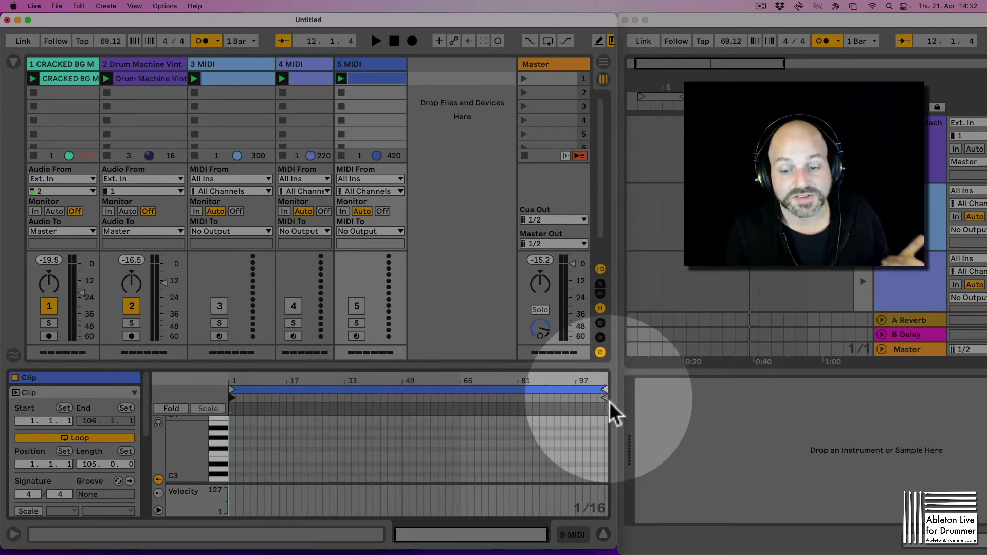
left_click_drag(597, 398, 238, 396)
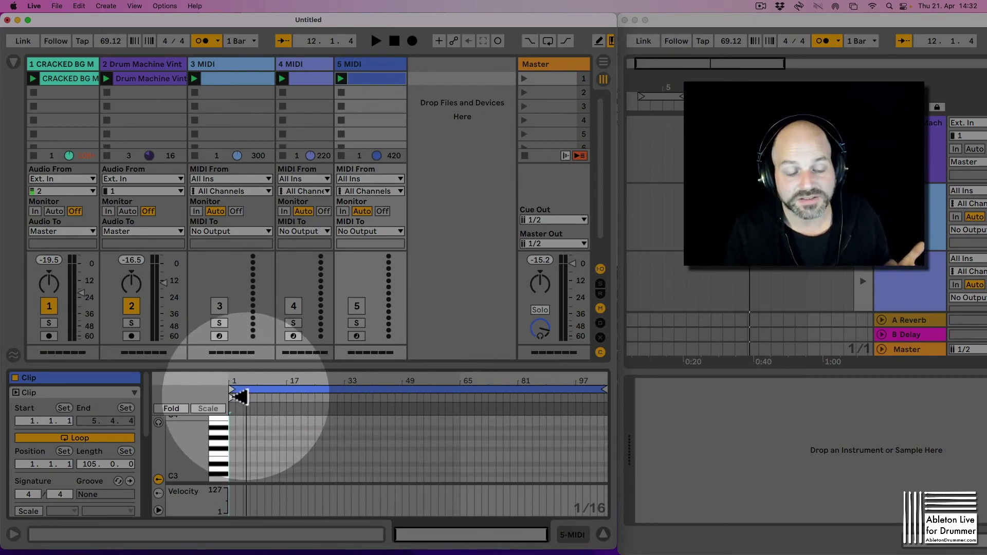
scroll(238, 385, "up", 8)
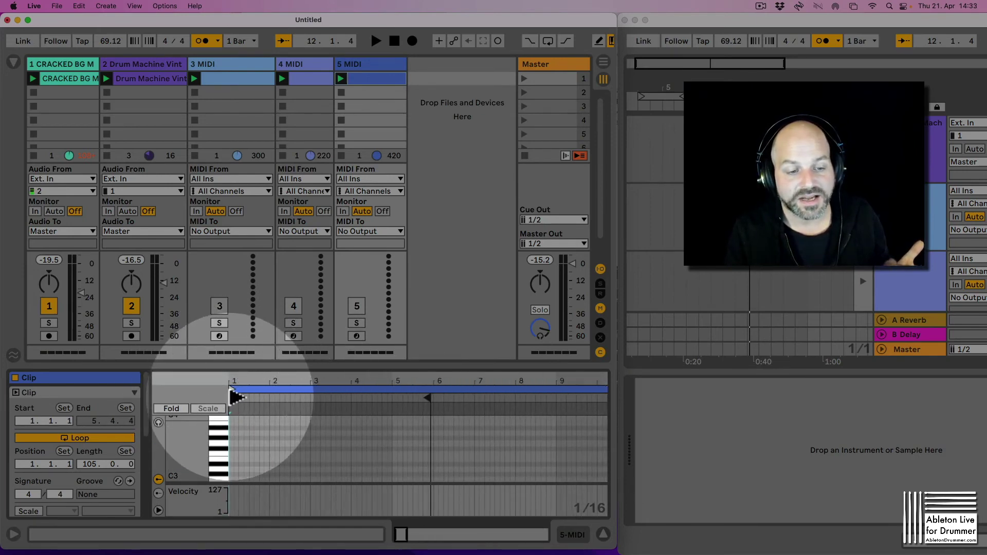
mouse_move(234, 397)
left_mouse_down()
mouse_move(439, 401)
mouse_move(233, 399)
left_mouse_up()
left_click_drag(324, 381, 330, 355)
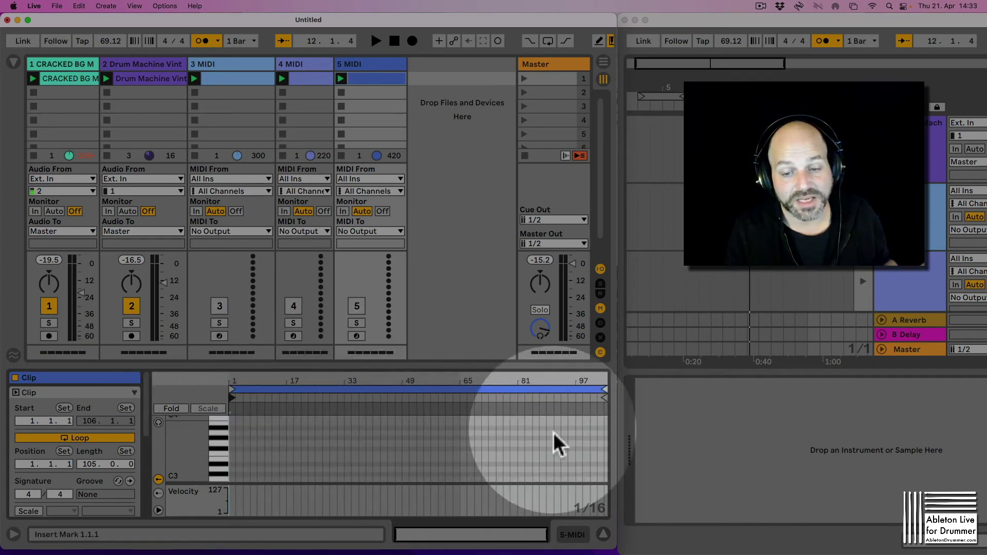
mouse_move(599, 397)
left_mouse_down()
mouse_move(221, 409)
mouse_move(622, 402)
left_mouse_up()
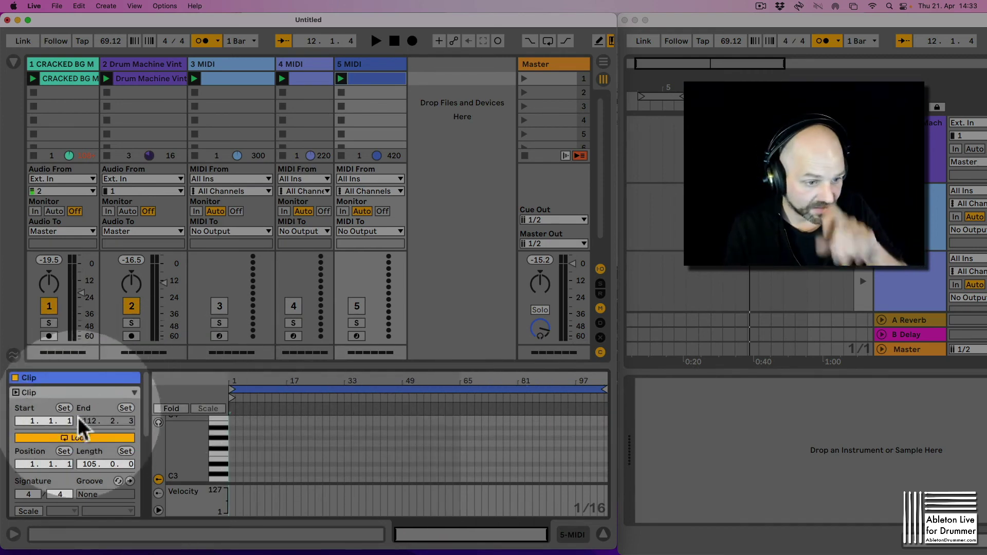
- Toggle looping on the MIDI clip, then open the CRACKED BG clip and turn its loop on
left_click(100, 438)
left_click(100, 438)
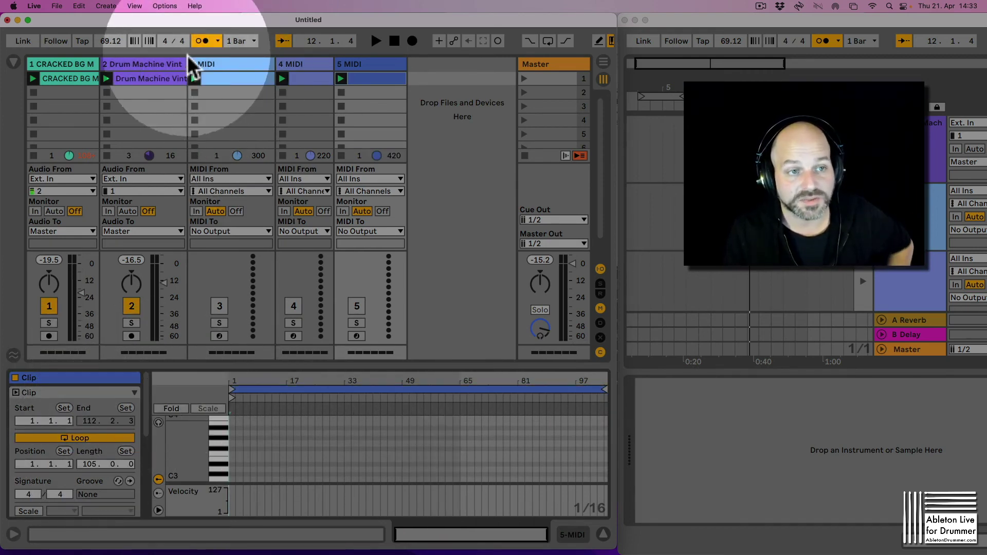
left_click(65, 79)
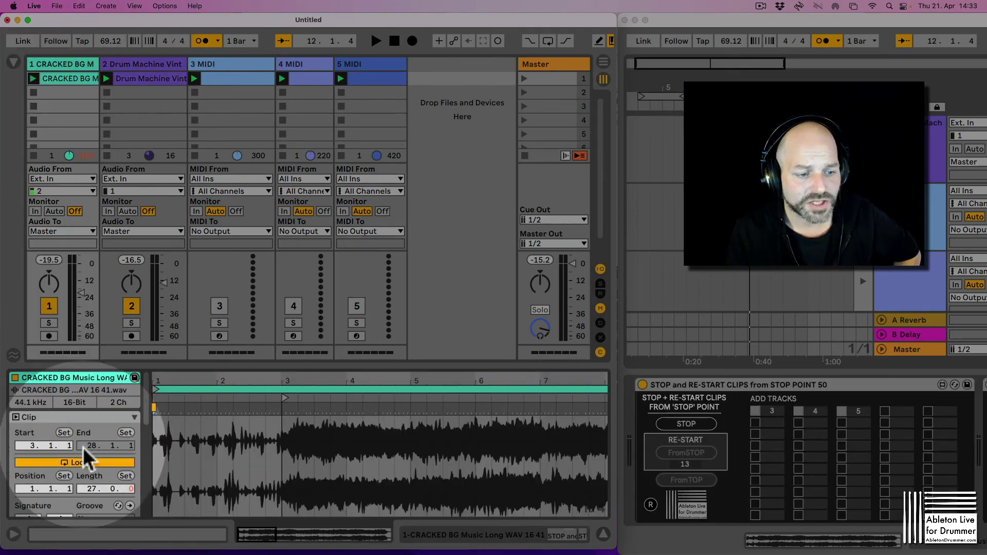
left_click(83, 464)
left_click(82, 462)
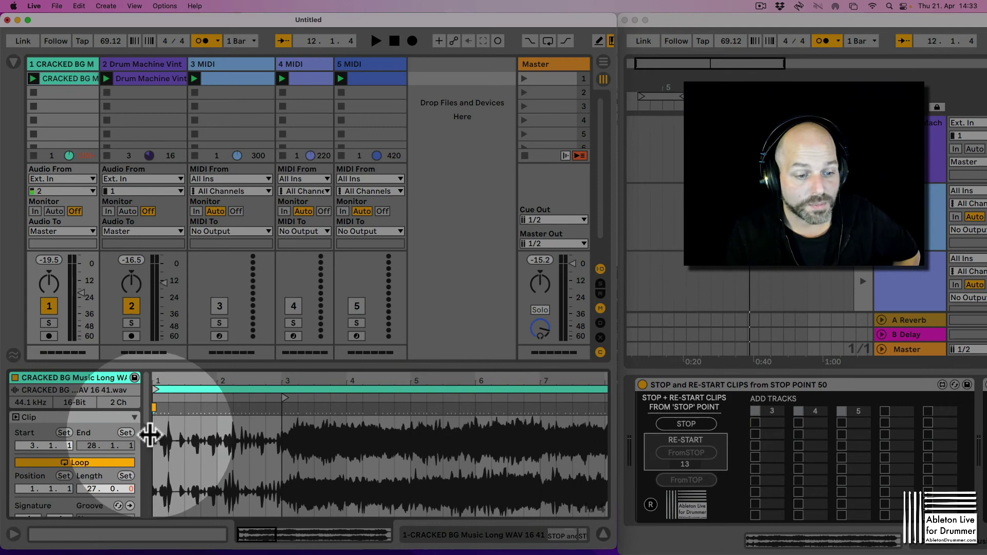
- Turn Warp back on for CRACKED BG in Complex mode and keep launch quantization at 1 Bar
left_click_drag(149, 434, 275, 434)
left_click(189, 406)
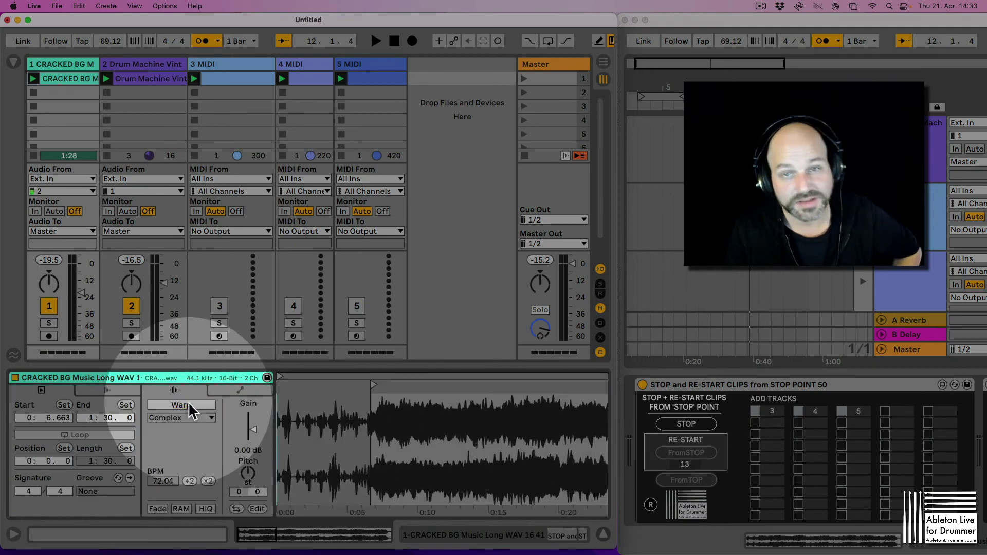
left_click(189, 406)
left_click(189, 406)
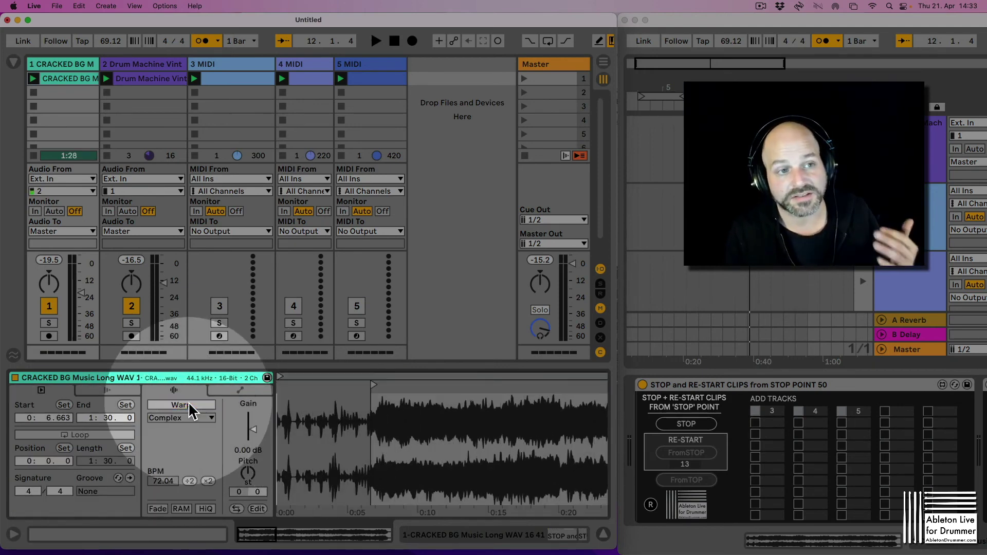
left_click(190, 406)
left_click(237, 40)
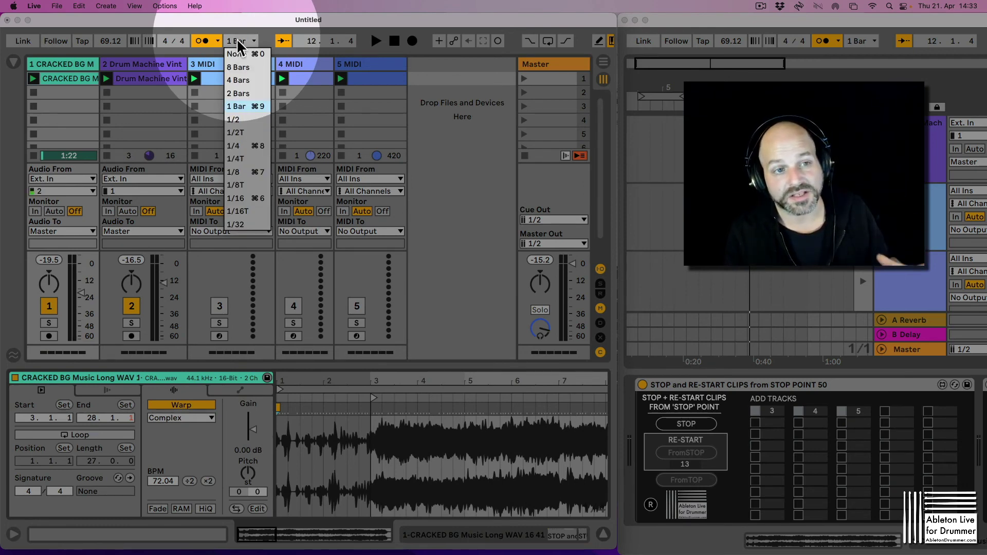
left_click(236, 40)
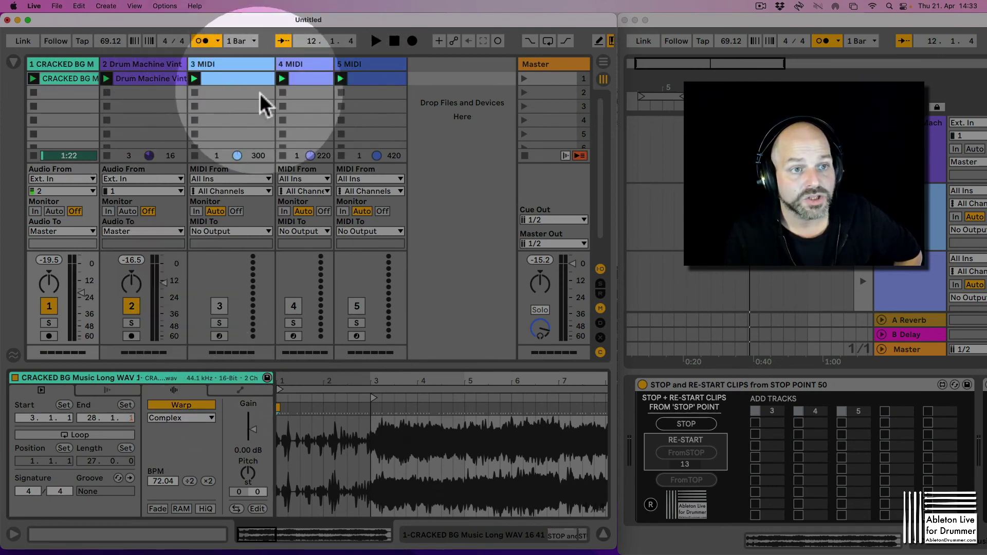
- Show the track 5 MIDI clip zoomed toward its end, then start playback from the top
left_click(371, 82)
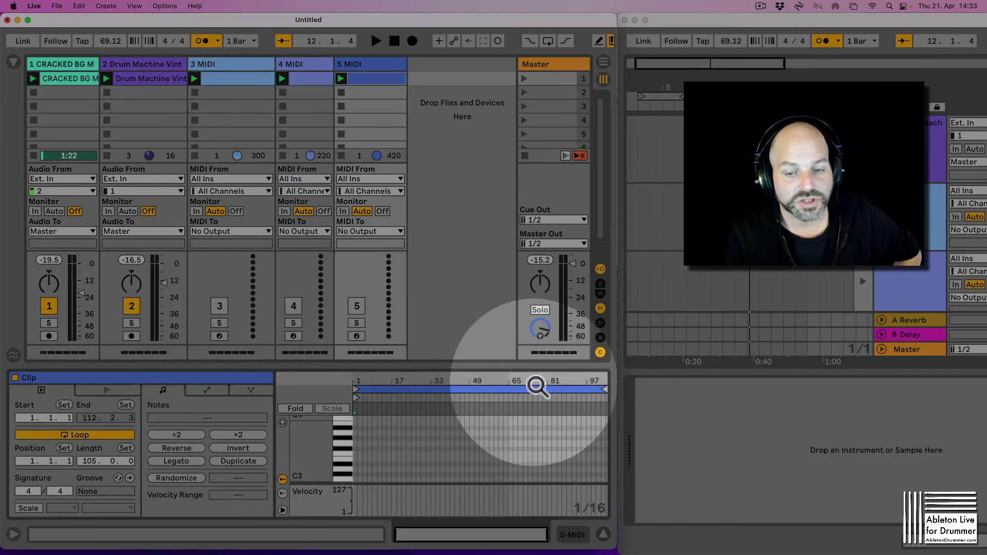
left_click(580, 427)
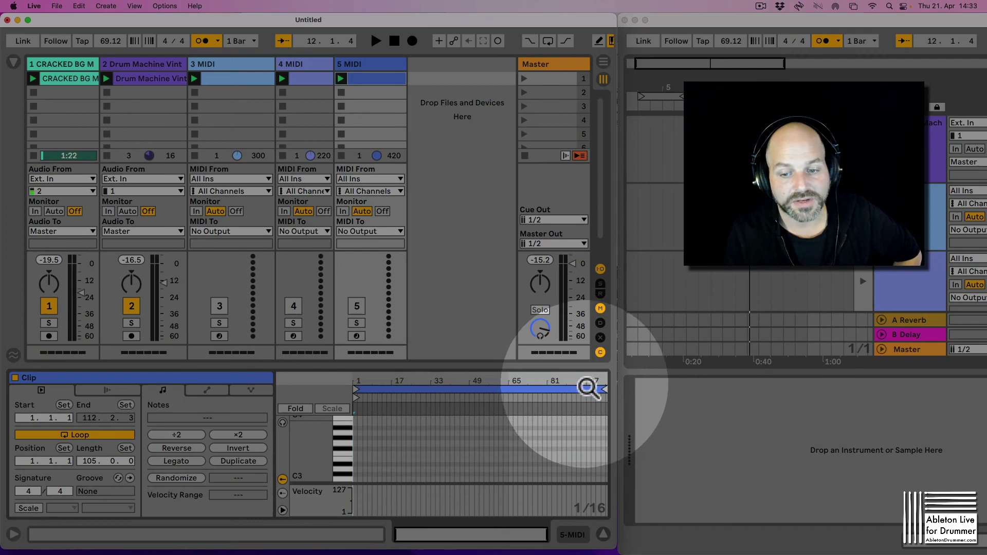
mouse_move(606, 386)
left_mouse_down()
mouse_move(591, 392)
mouse_move(577, 379)
mouse_move(599, 378)
mouse_move(463, 432)
left_mouse_up()
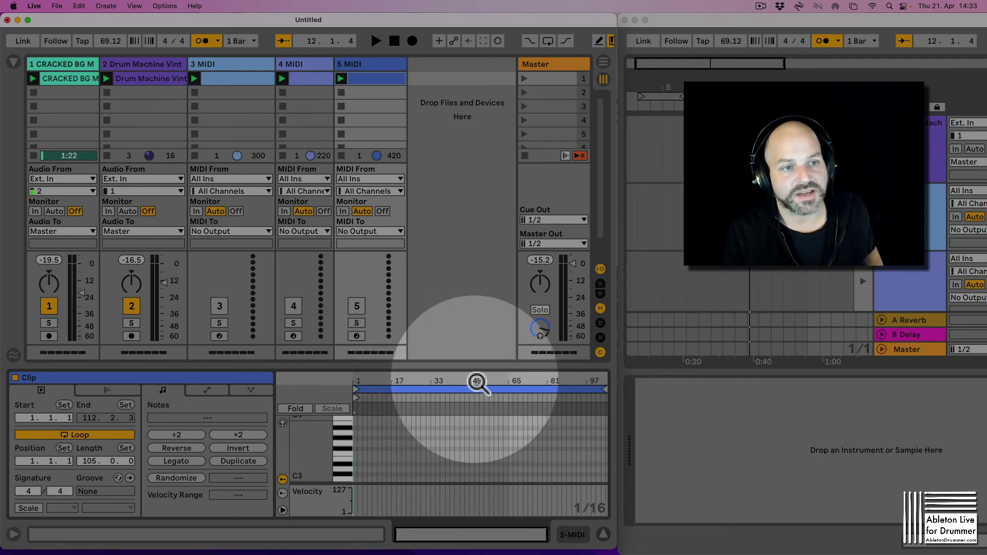
key("space")
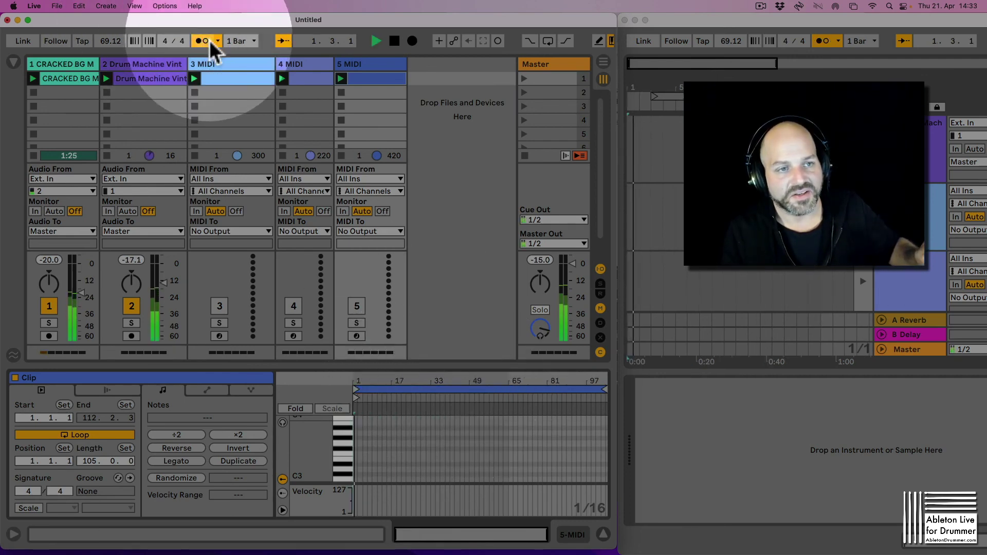
- Select track 1's clip and lower the Master volume fader to -10 dB
left_click(73, 64)
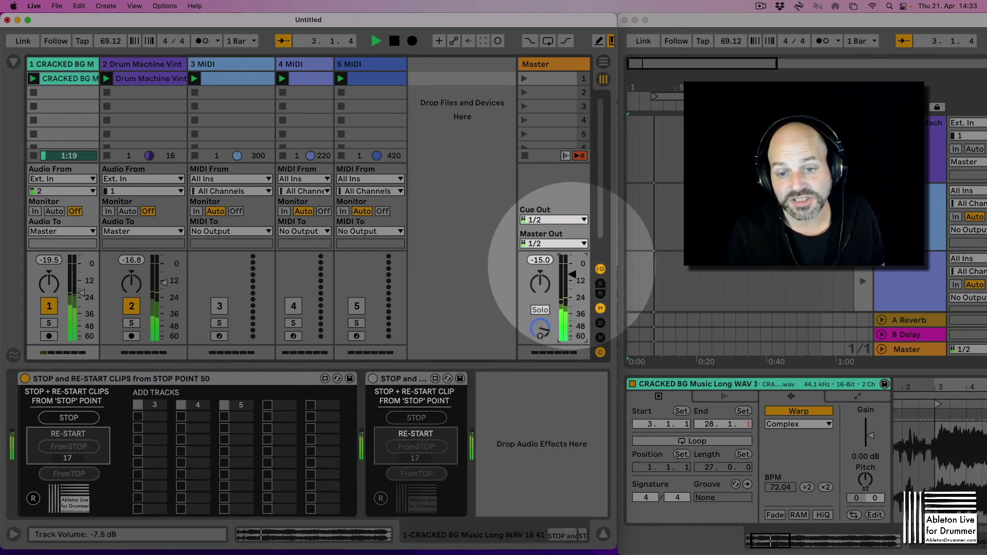
left_click_drag(572, 270, 572, 281)
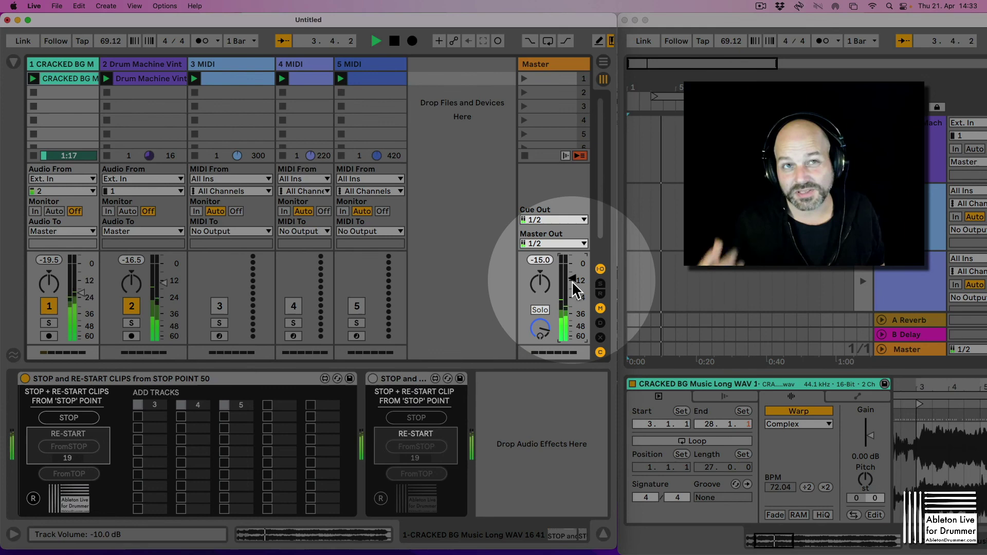